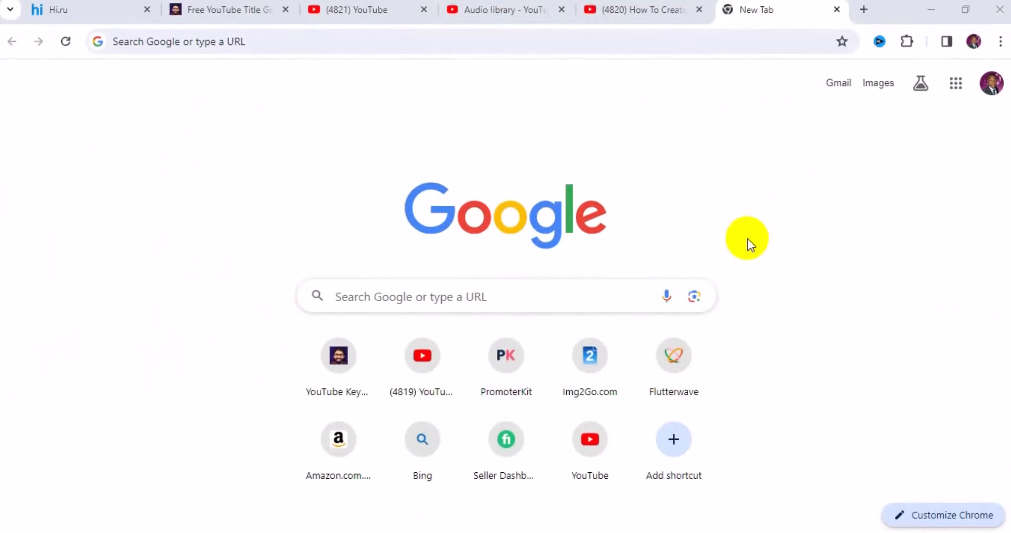
Step: Search Google for "Youtube short video size ratio"
{"action": "left_click", "coordinate": [450, 307]}
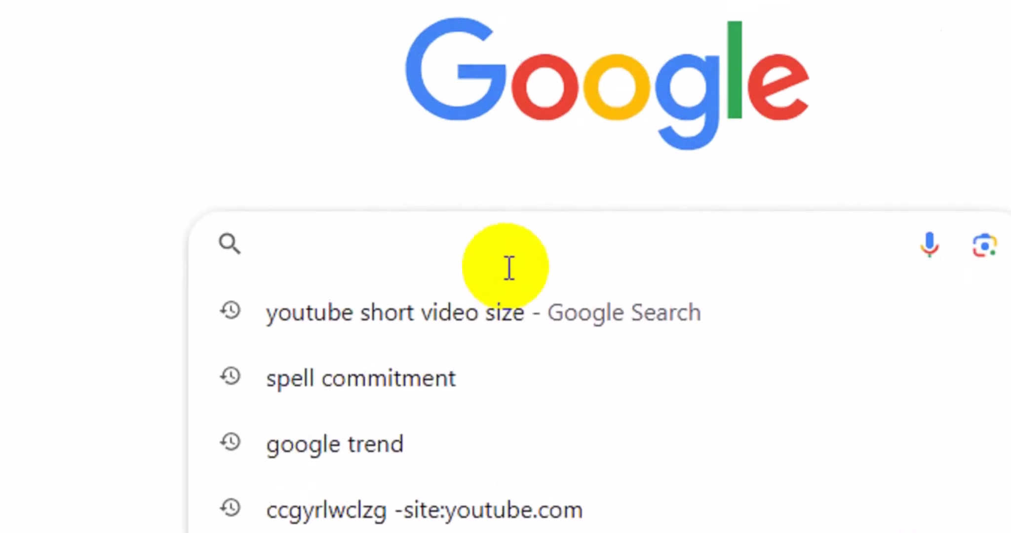
{"action": "type", "text": "Y"}
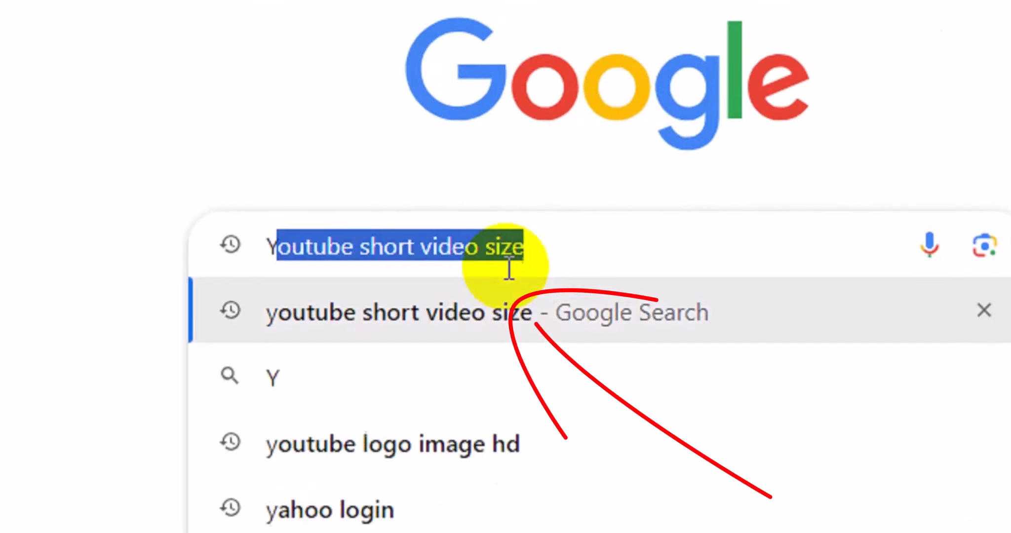
{"action": "type", "text": "outube"}
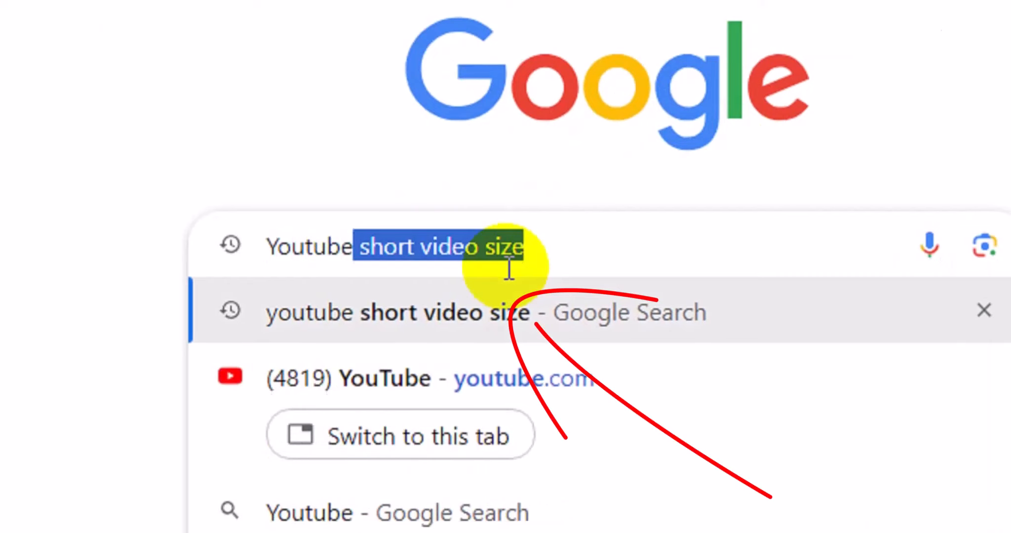
{"action": "key", "text": "Right"}
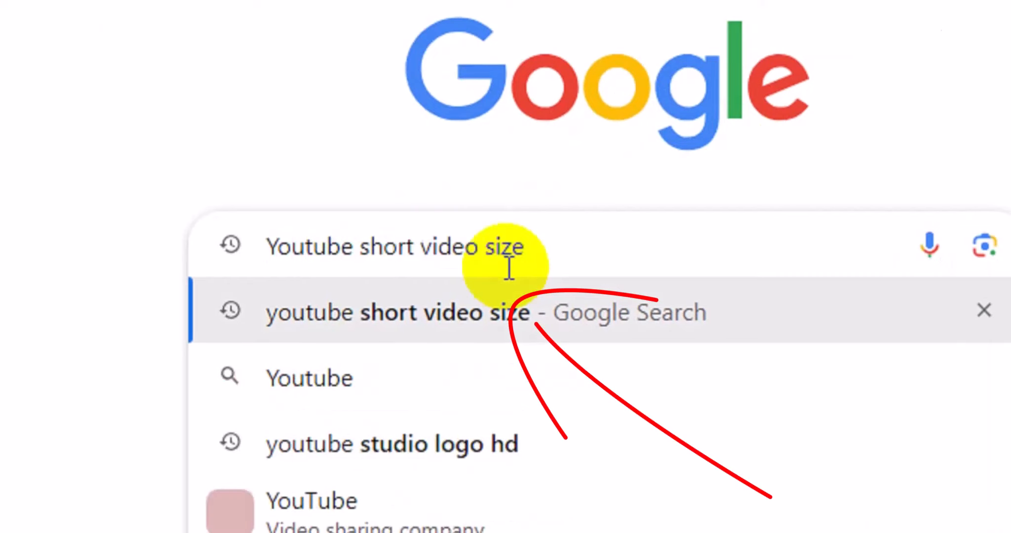
{"action": "type", "text": "rat"}
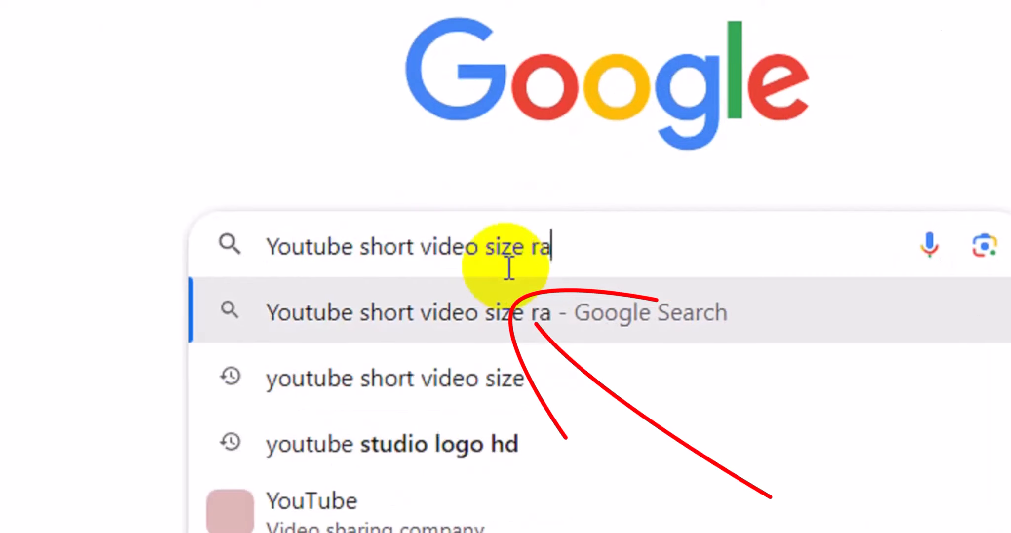
{"action": "type", "text": "io"}
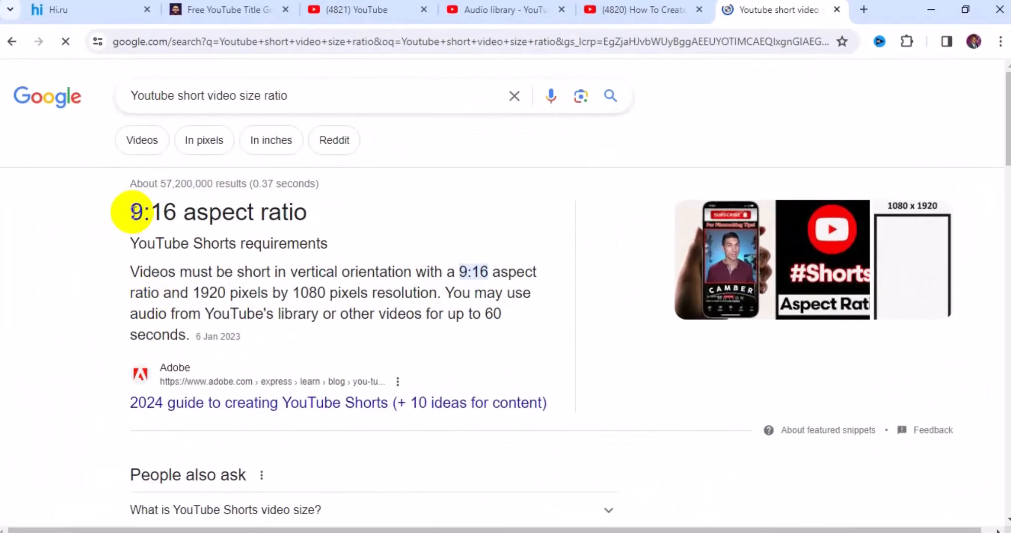
Step: Highlight the aspect ratio and the two pixel dimensions in the featured snippet on YouTube Shorts requirements
{"action": "left_click_drag", "start_coordinate": [131, 213], "coordinate": [176, 214]}
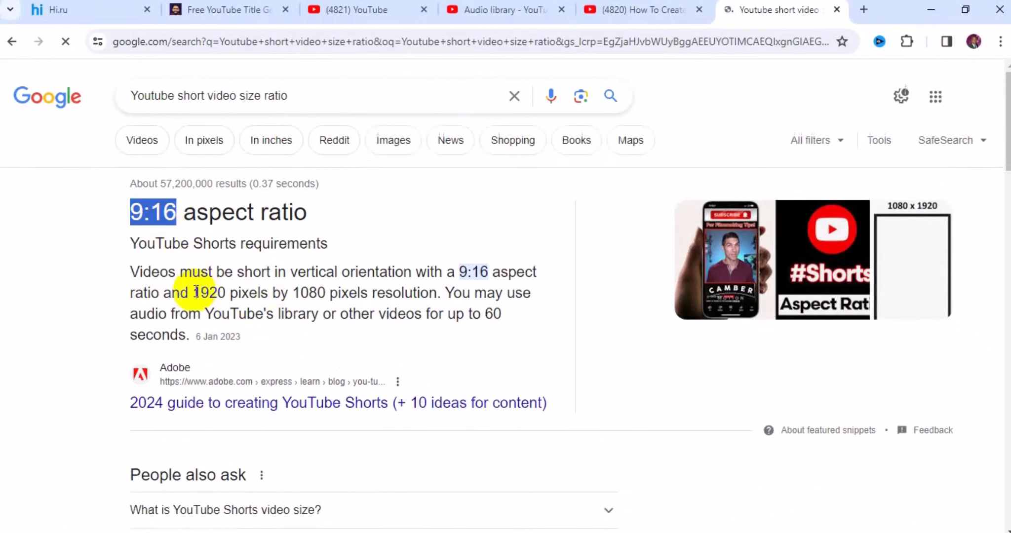
{"action": "left_click_drag", "start_coordinate": [196, 292], "coordinate": [226, 293]}
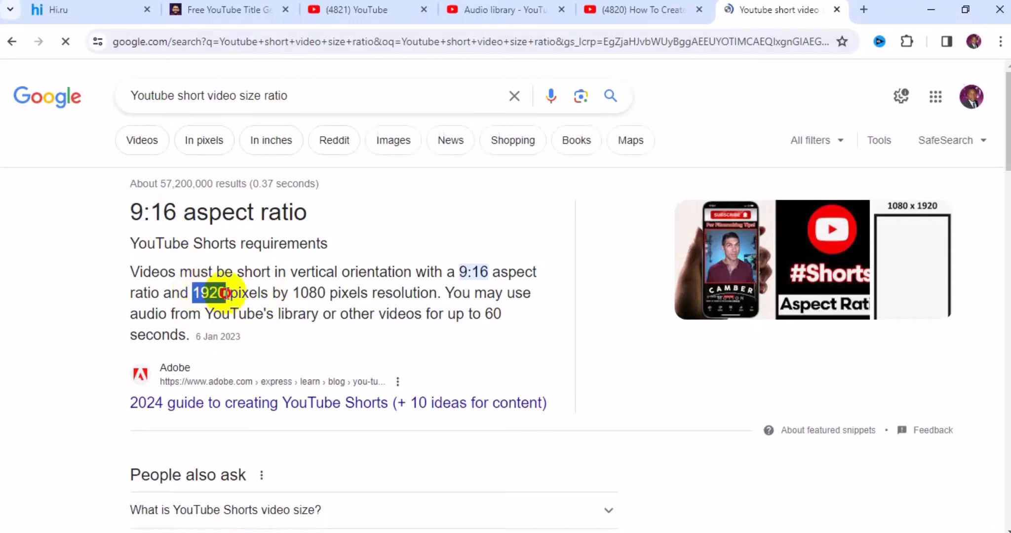
{"action": "left_click_drag", "start_coordinate": [293, 293], "coordinate": [330, 294]}
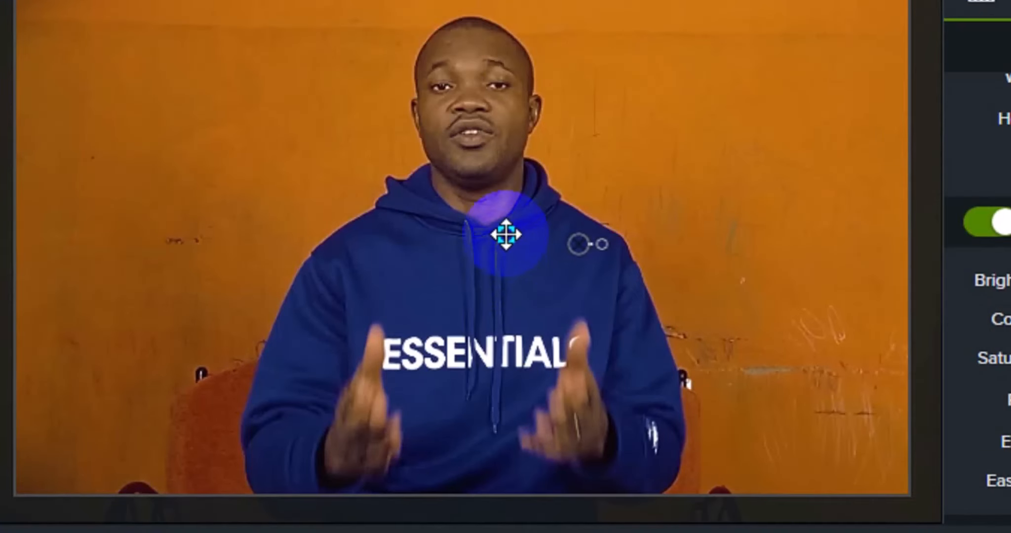
Step: In Camtasia, set the project's canvas dimensions to the vertical 9:16 FHD (1080x1920) preset and apply the settings
{"action": "right_click", "coordinate": [507, 235]}
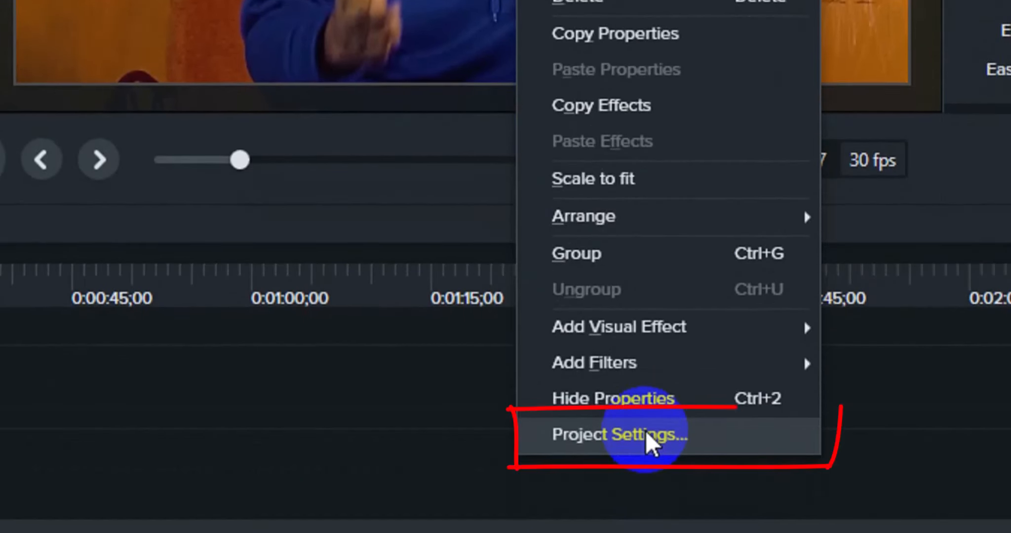
{"action": "left_click", "coordinate": [647, 431]}
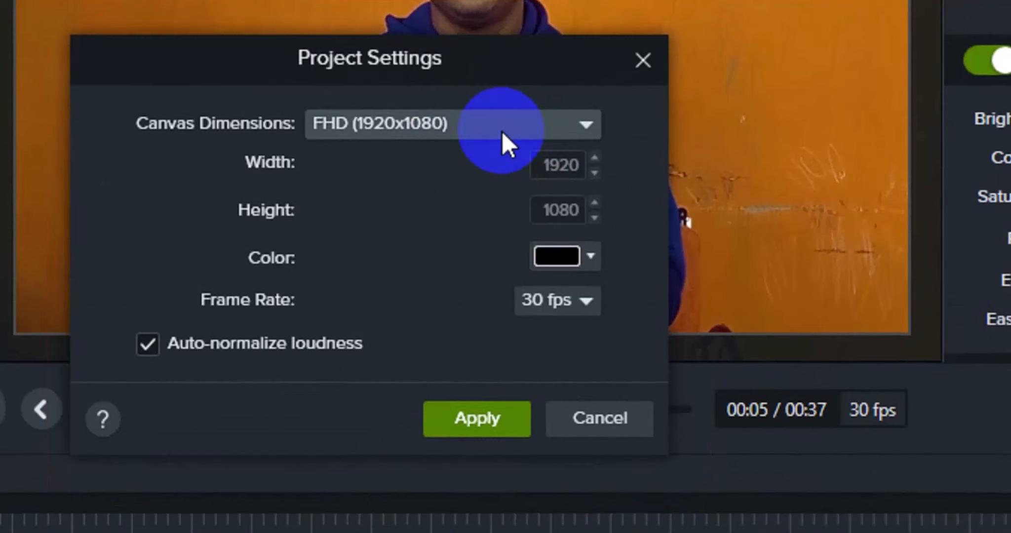
{"action": "left_click", "coordinate": [503, 131]}
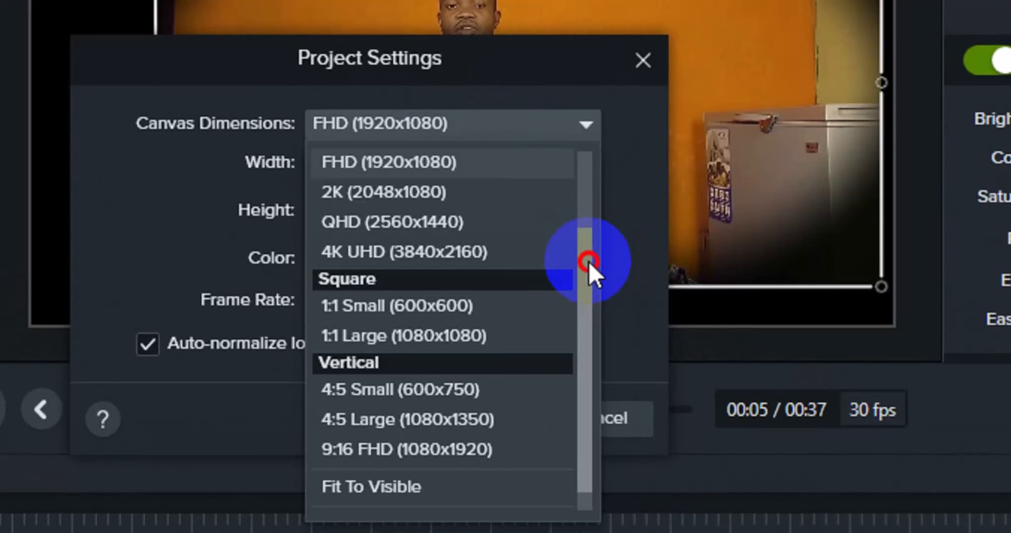
{"action": "left_click_drag", "start_coordinate": [589, 261], "coordinate": [588, 292]}
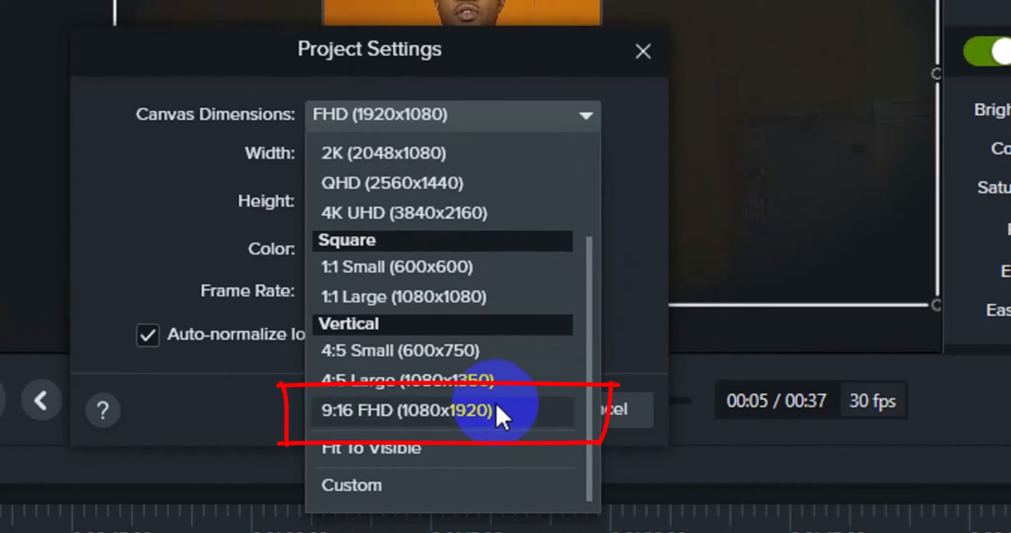
{"action": "left_click", "coordinate": [496, 404]}
{"action": "left_click", "coordinate": [483, 410]}
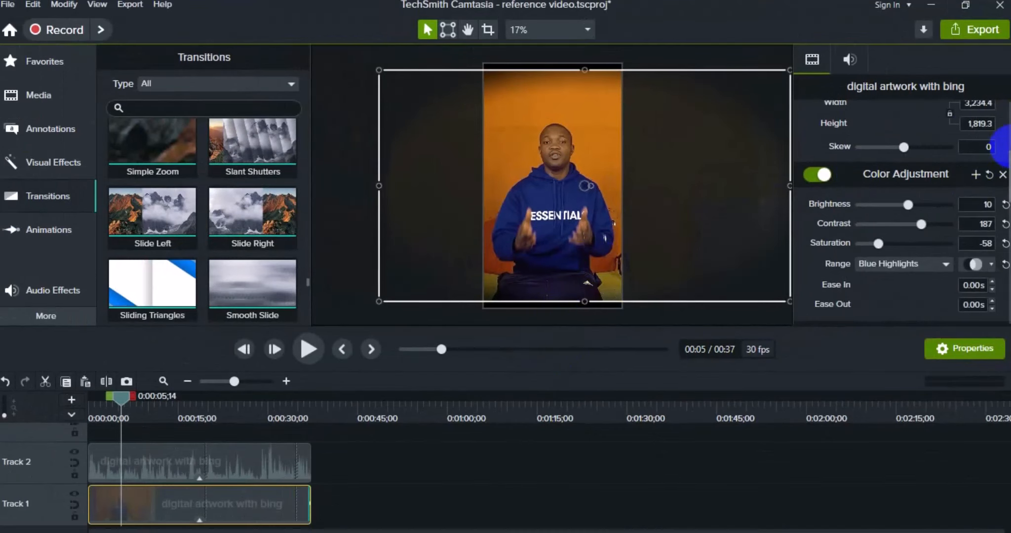
Step: Enlarge the video clip to 265.7% scale and shift it horizontally to X position 322.2 so the speaker fills the vertical canvas
{"action": "scroll", "coordinate": [1003, 144], "scroll_direction": "up", "scroll_amount": 5}
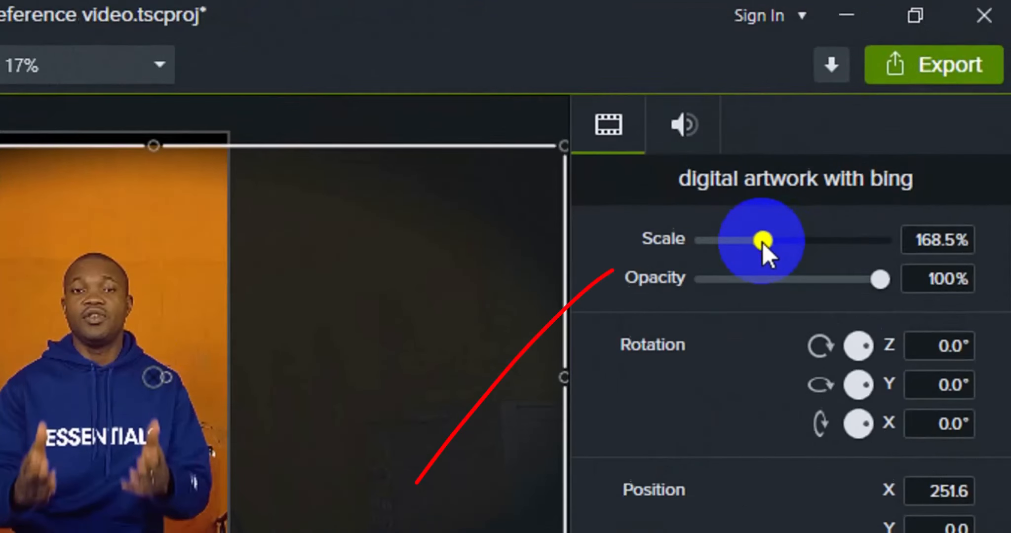
{"action": "left_click_drag", "start_coordinate": [762, 242], "coordinate": [785, 242]}
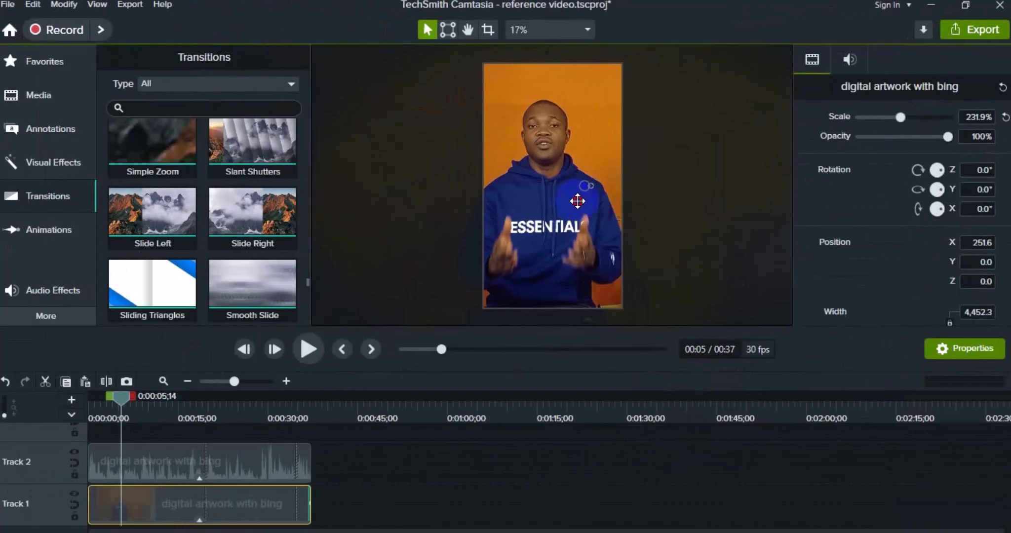
{"action": "left_click", "coordinate": [585, 189]}
{"action": "left_click_drag", "start_coordinate": [585, 188], "coordinate": [594, 184]}
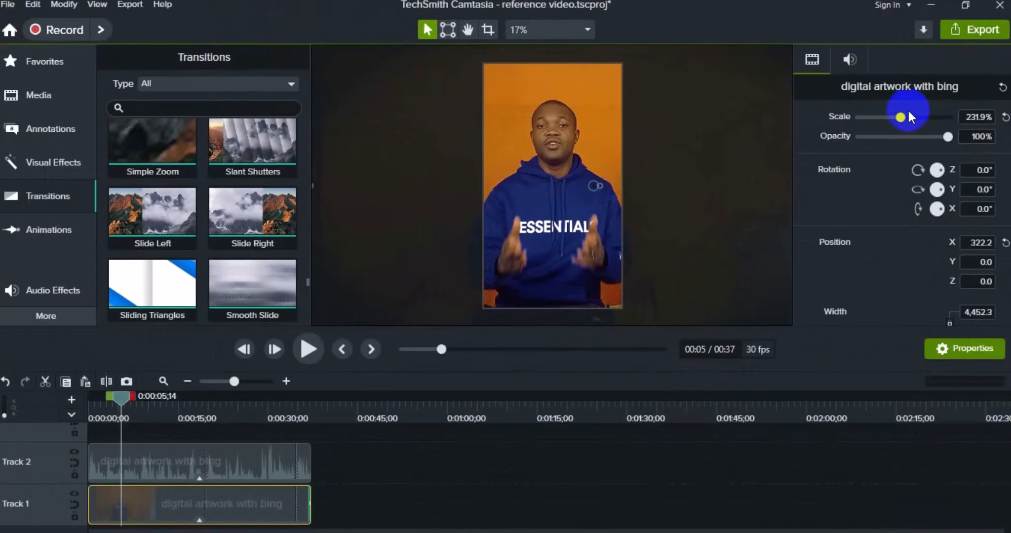
{"action": "left_click_drag", "start_coordinate": [903, 116], "coordinate": [906, 118]}
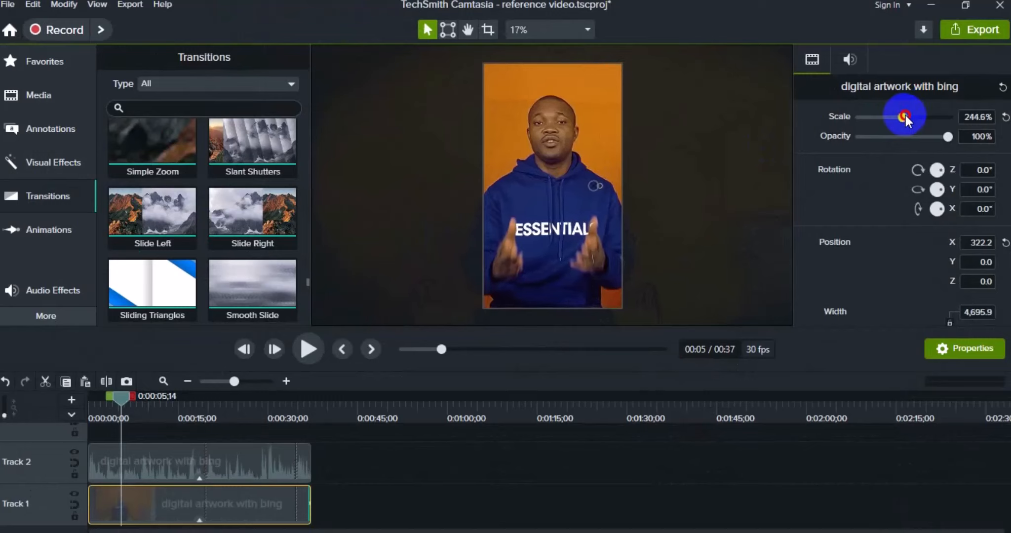
{"action": "left_click_drag", "start_coordinate": [906, 118], "coordinate": [909, 116]}
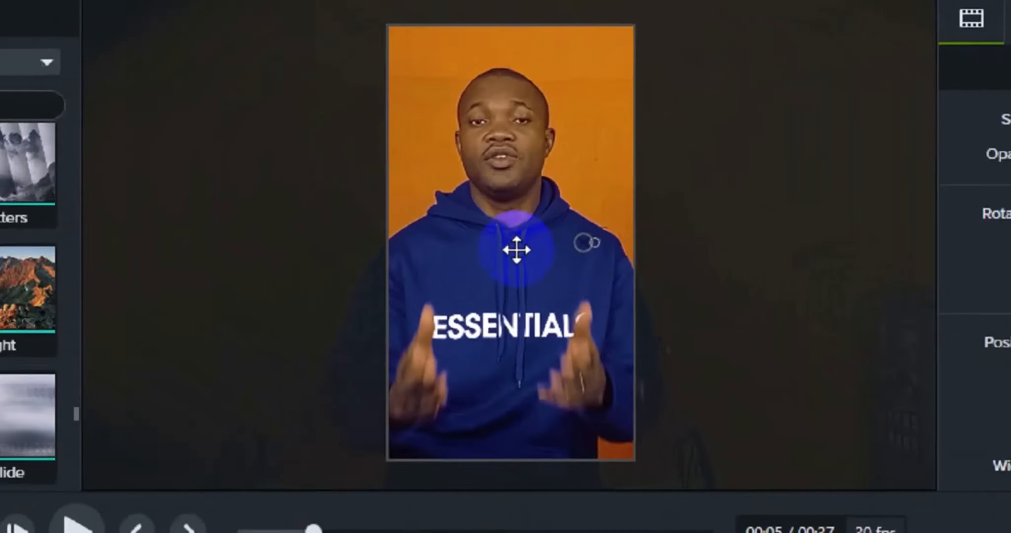
Step: Reopen the project settings, switch the canvas dimensions to Custom and select the width and height values for editing
{"action": "right_click", "coordinate": [506, 267]}
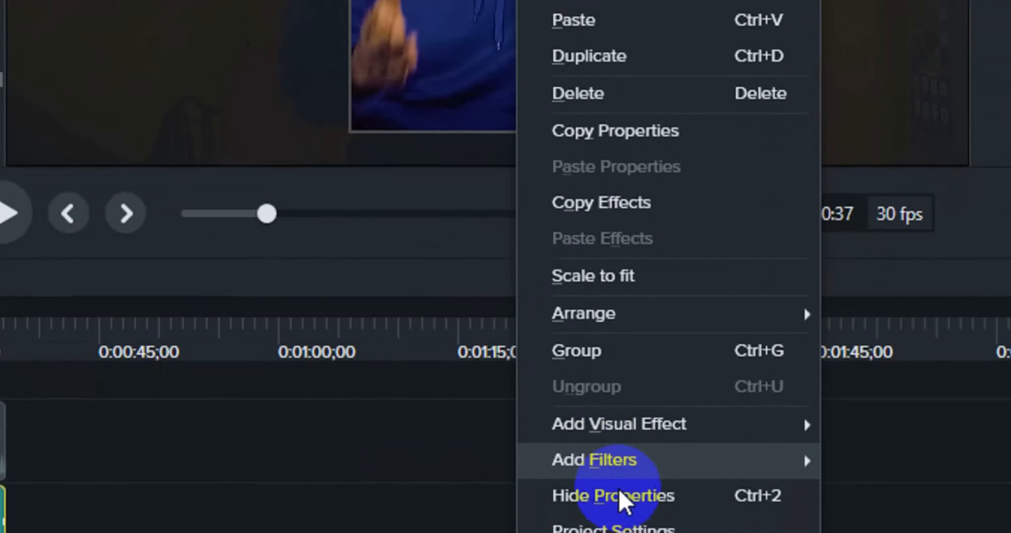
{"action": "left_click", "coordinate": [619, 498]}
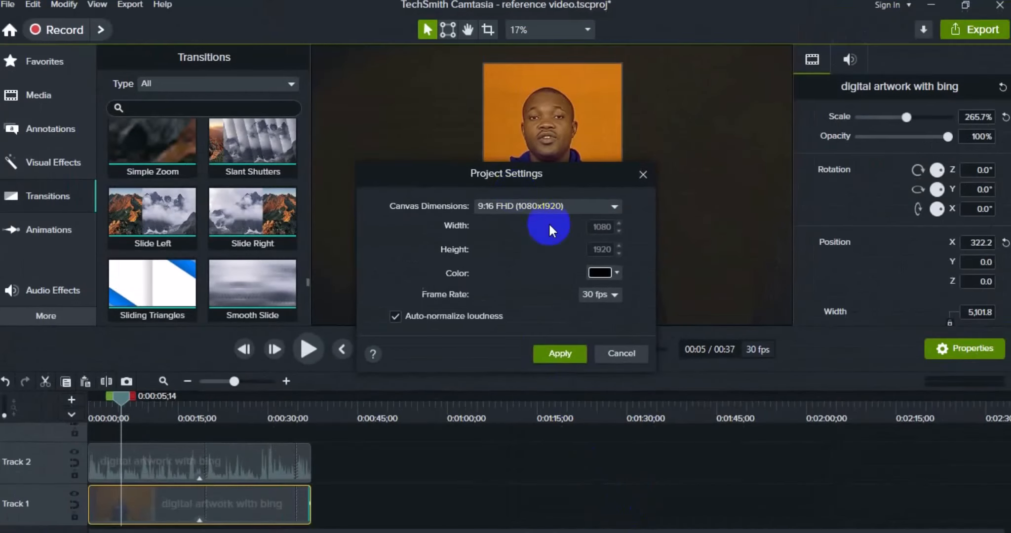
{"action": "left_click", "coordinate": [575, 208]}
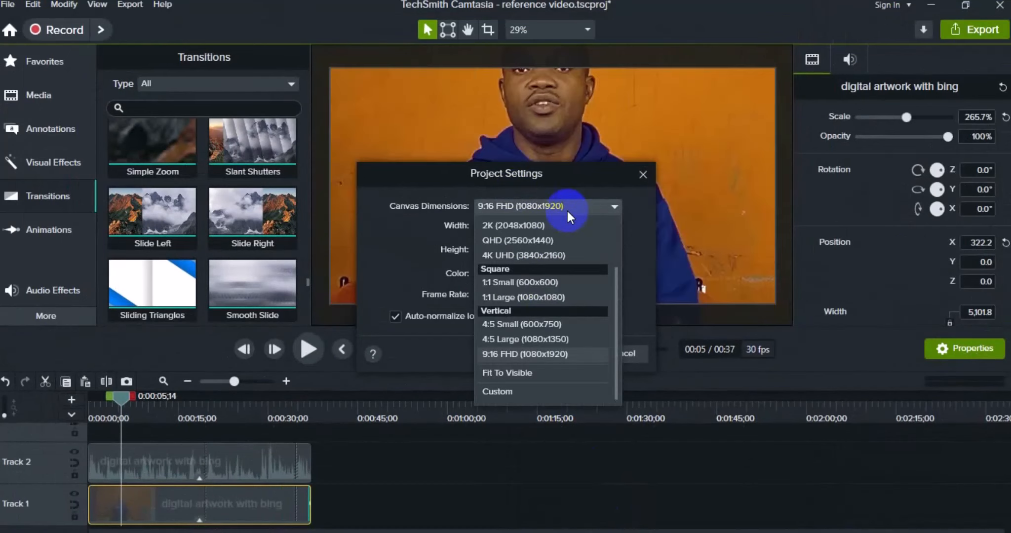
{"action": "left_click", "coordinate": [540, 392]}
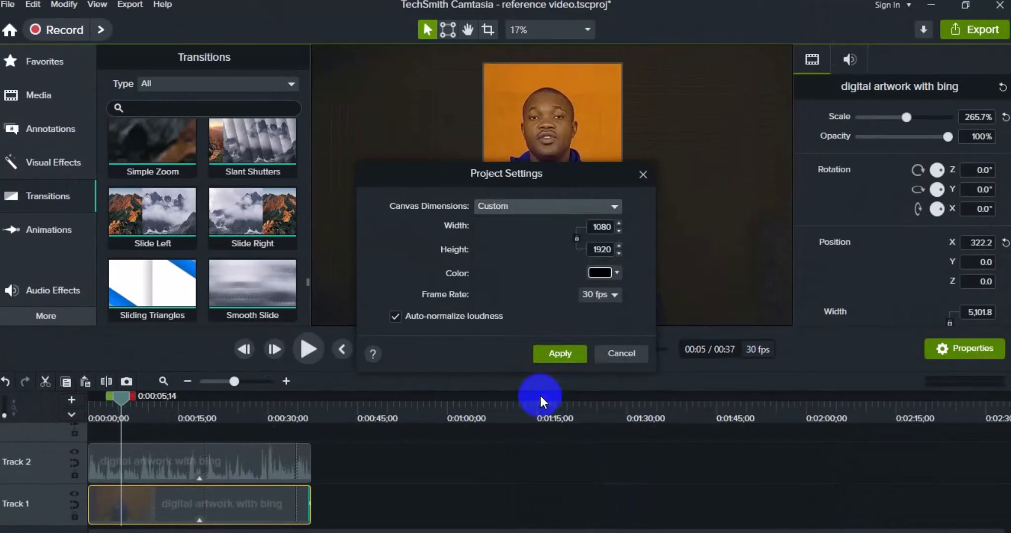
{"action": "double_click", "coordinate": [607, 230]}
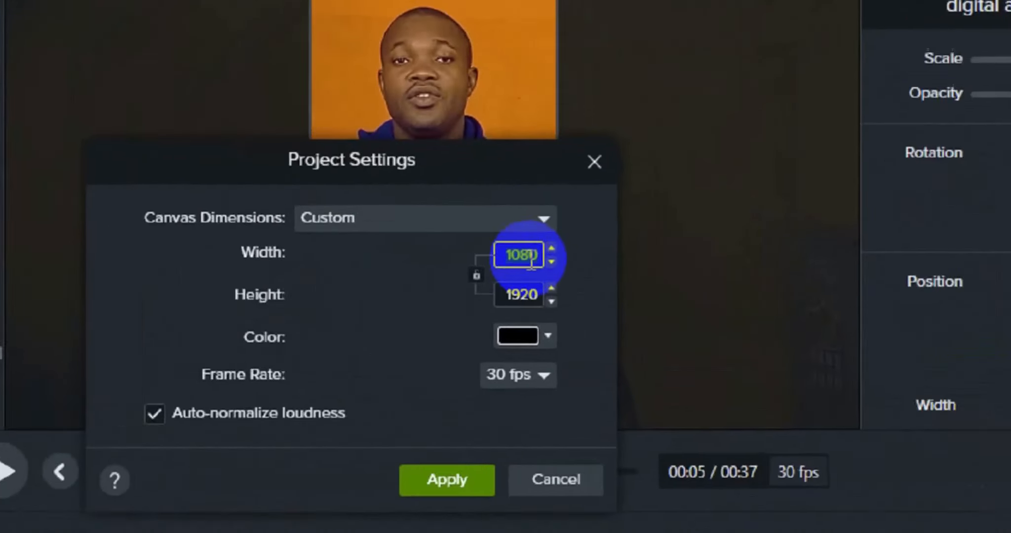
{"action": "double_click", "coordinate": [521, 294]}
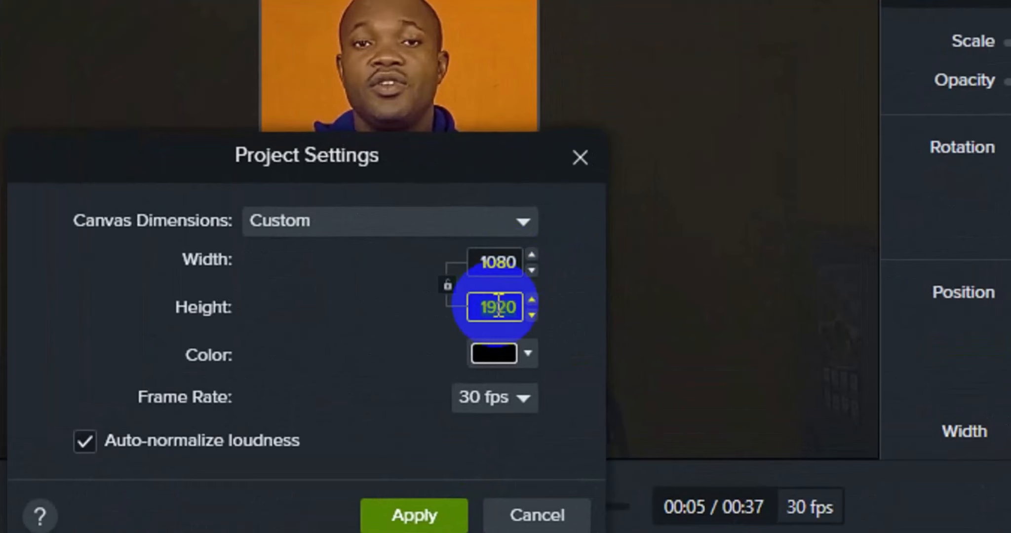
{"action": "left_click", "coordinate": [494, 262]}
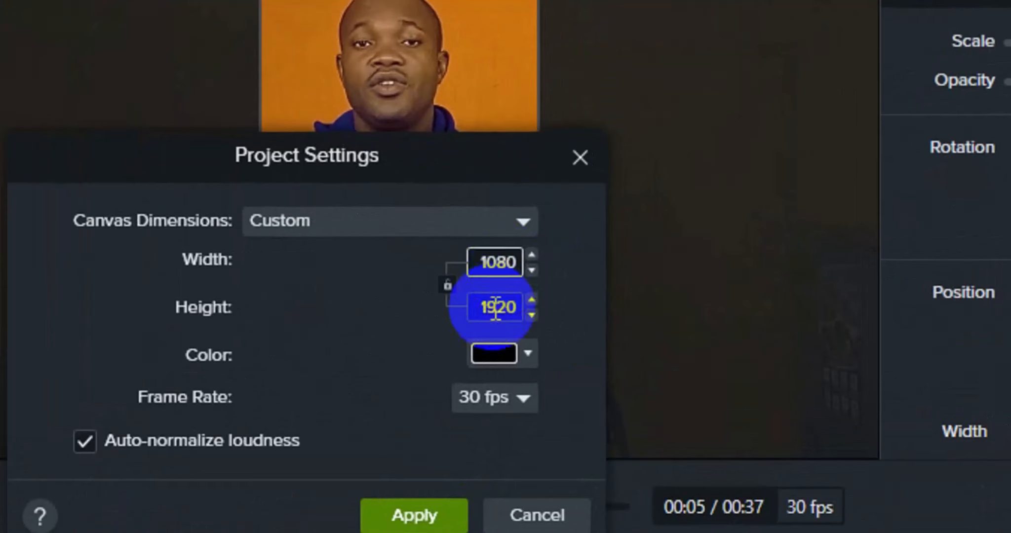
{"action": "left_click", "coordinate": [496, 309]}
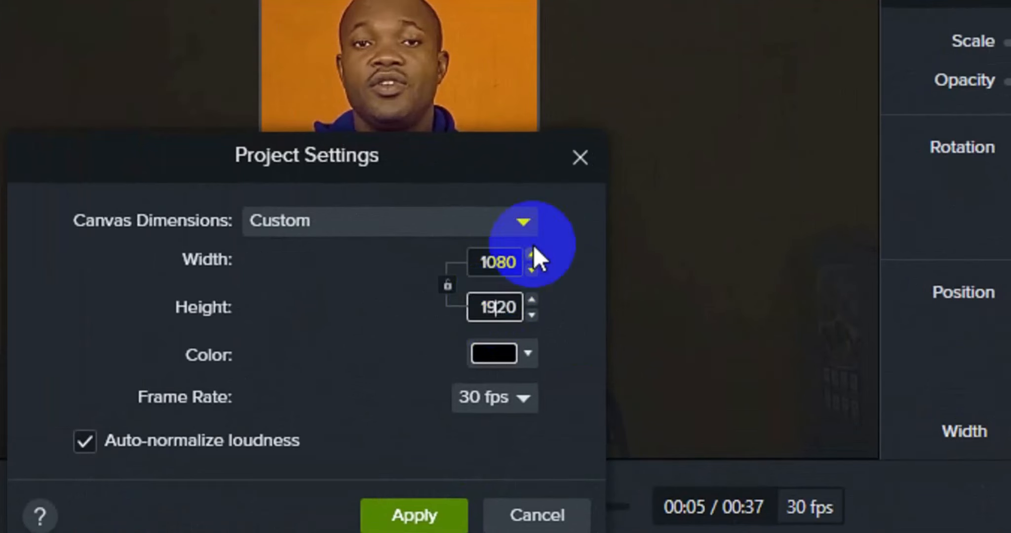
Step: Return the canvas dimensions to the 9:16 FHD (1080x1920) preset and apply the project settings
{"action": "left_click", "coordinate": [521, 234]}
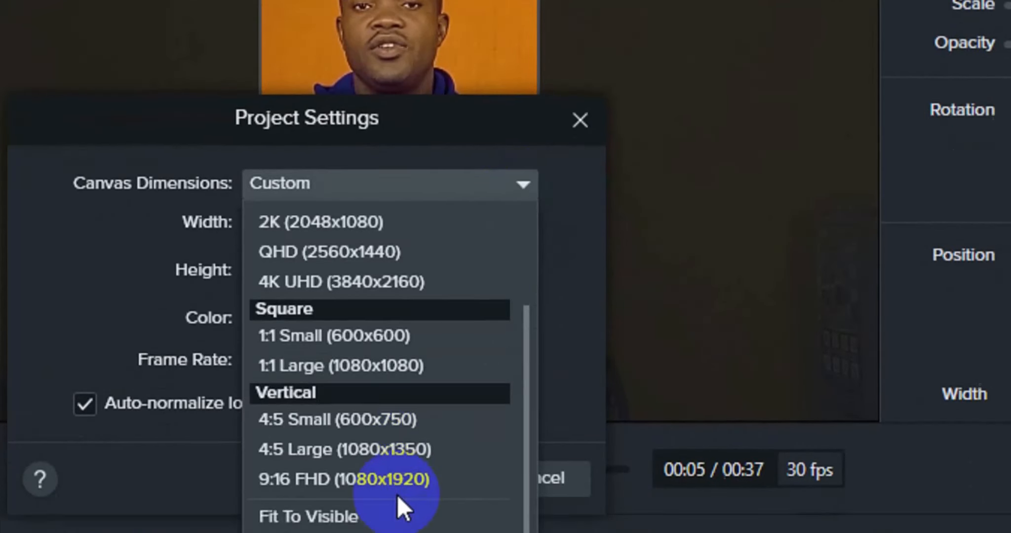
{"action": "left_click", "coordinate": [397, 480]}
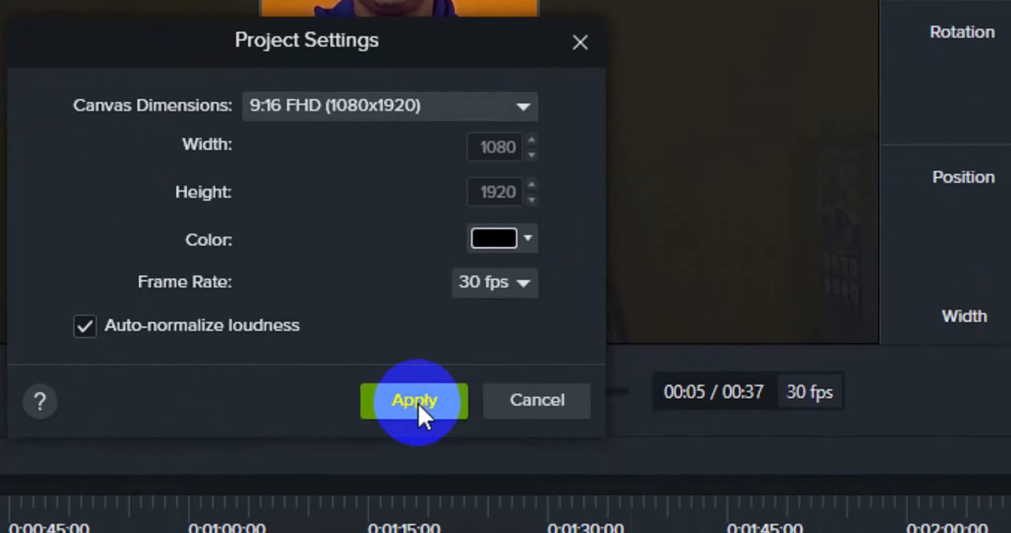
{"action": "left_click", "coordinate": [418, 414]}
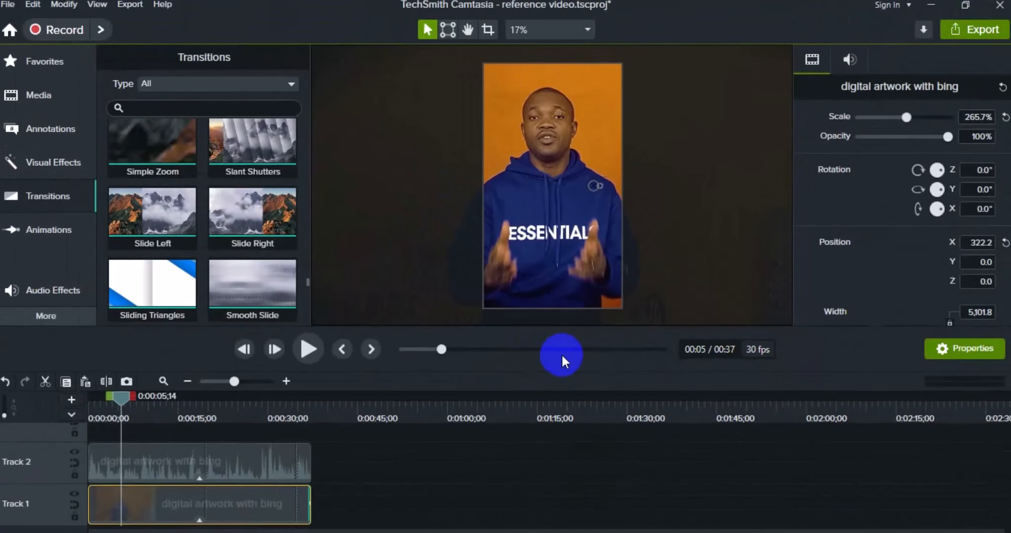